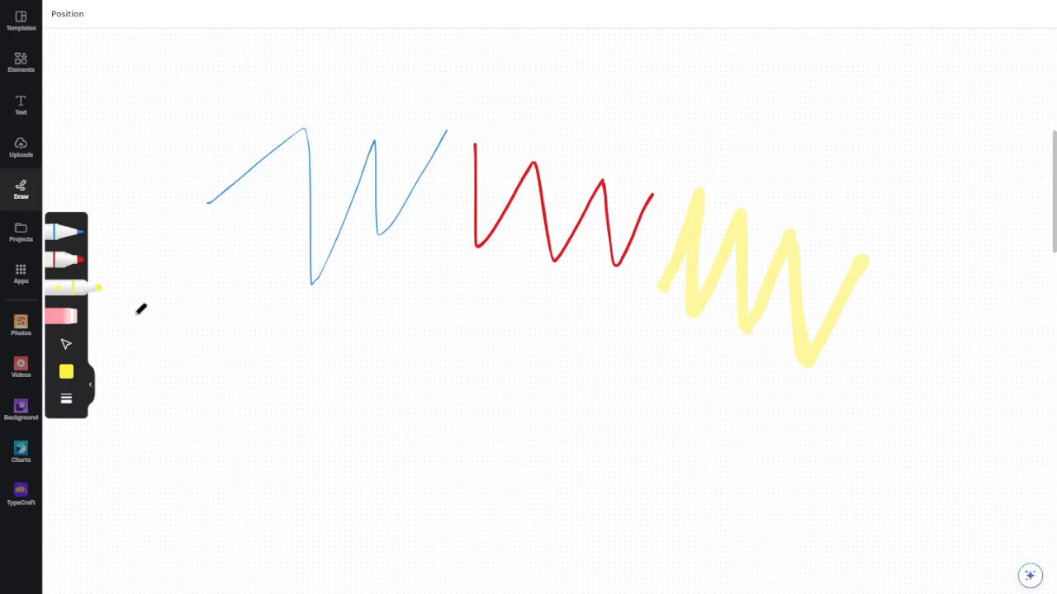
Try erasing the blue, red and yellow zigzags with the eraser, and undo the erasures
left_click(53, 320)
left_click(260, 161)
left_click(477, 177)
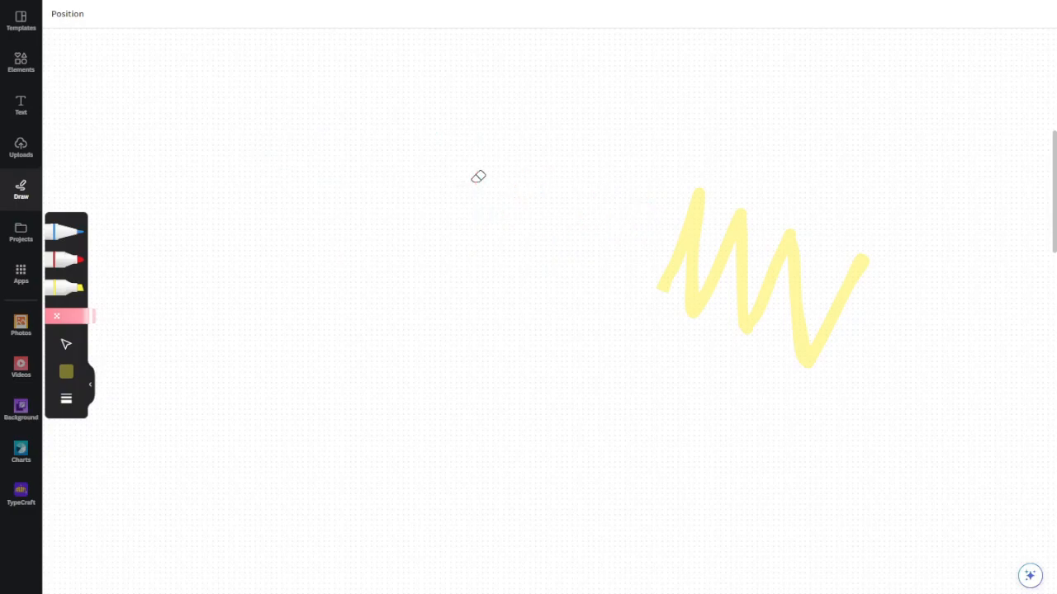
left_click(698, 230)
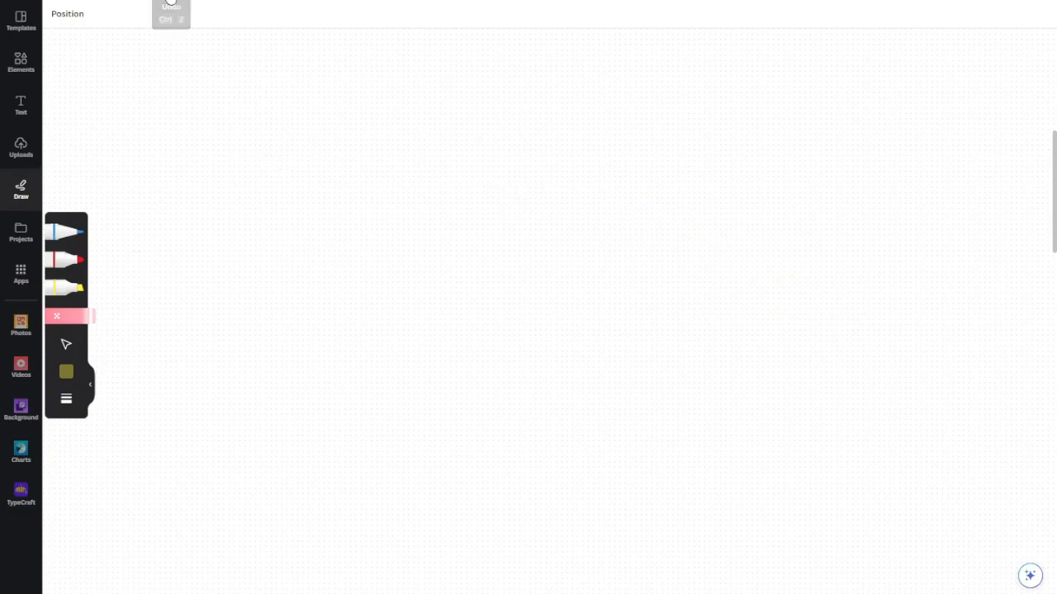
left_click(171, 3)
left_click(171, 3)
left_click(171, 2)
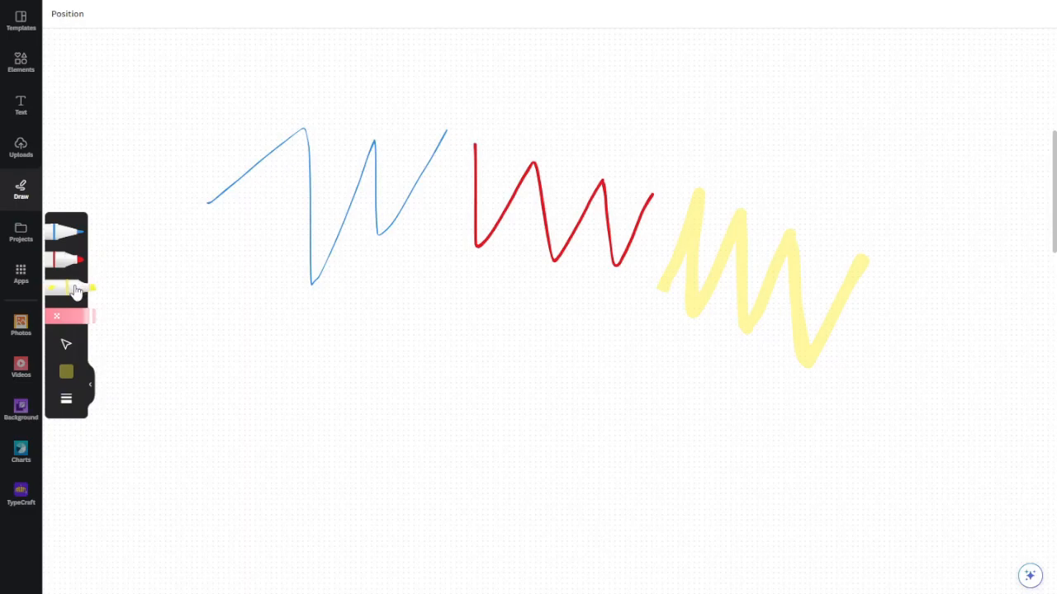
Reposition the blue, red and yellow zigzags slightly on the whiteboard using the Select tool
left_click(65, 350)
mouse_move(325, 149)
left_mouse_down()
mouse_move(321, 273)
mouse_move(323, 146)
mouse_move(316, 199)
mouse_move(305, 163)
left_mouse_up()
left_click_drag(514, 176, 492, 207)
mouse_move(721, 252)
left_mouse_down()
mouse_move(722, 283)
mouse_move(722, 265)
left_mouse_up()
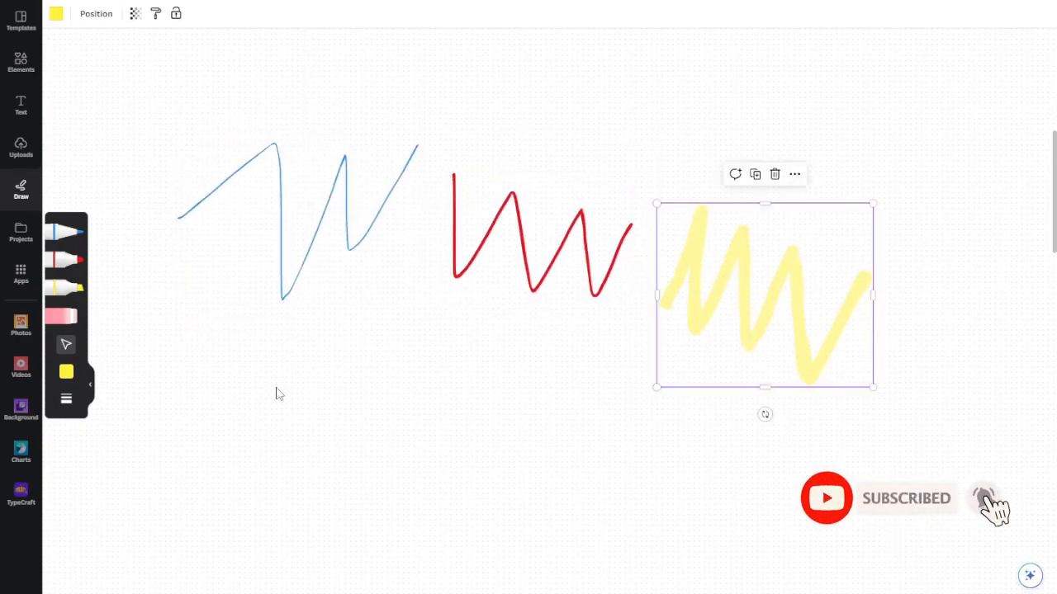
Draw a blue pen stroke below the blue zigzag, and a second stroke above it with the pen colour set to black
left_click(77, 231)
mouse_move(183, 307)
left_mouse_down()
mouse_move(334, 353)
mouse_move(365, 435)
left_mouse_up()
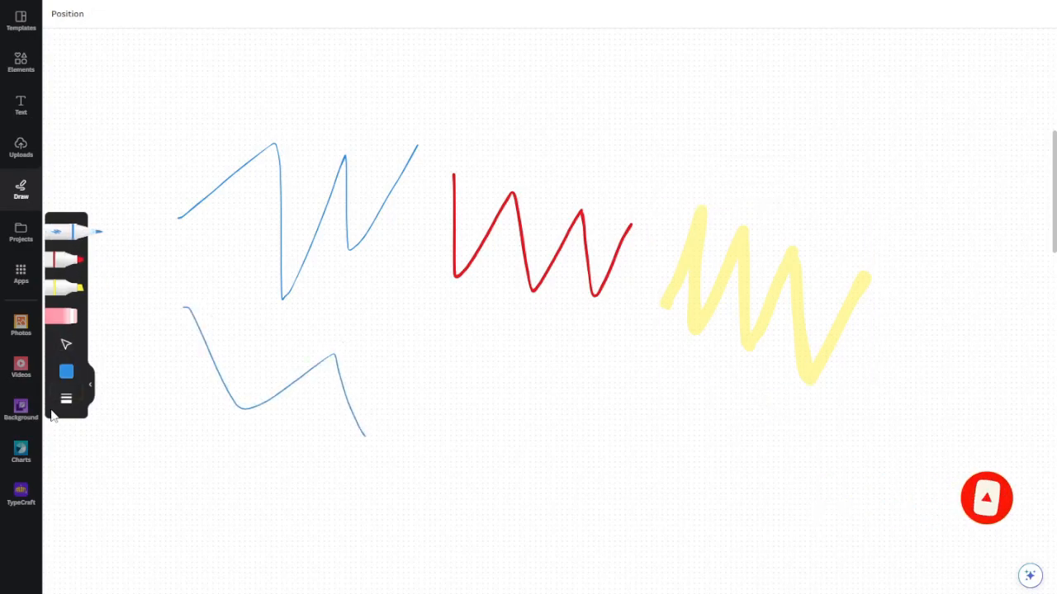
left_click(66, 372)
left_click(154, 386)
mouse_move(136, 271)
left_mouse_down()
mouse_move(228, 255)
mouse_move(348, 283)
mouse_move(367, 327)
left_mouse_up()
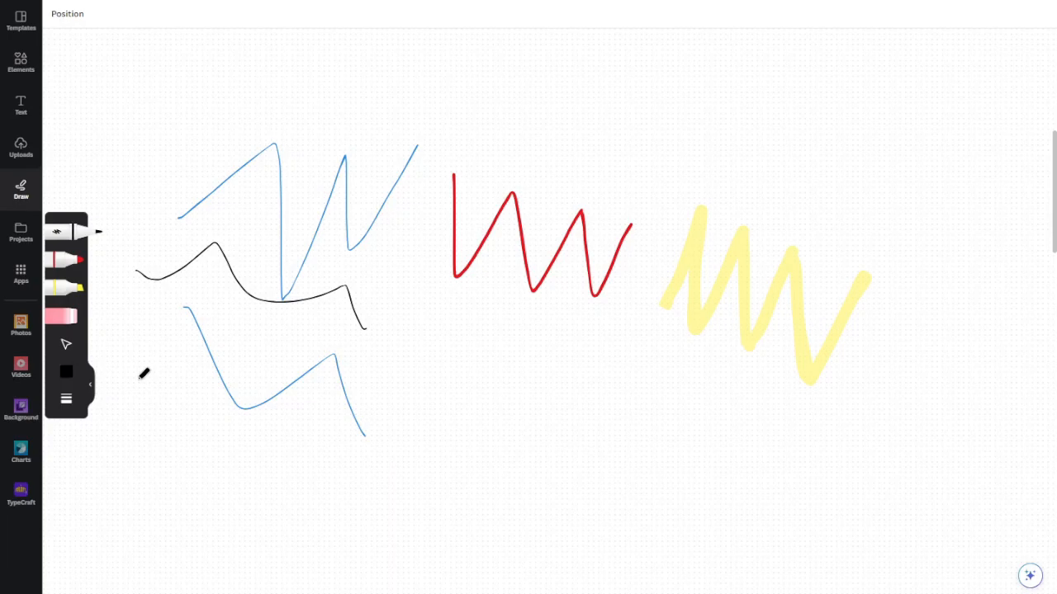
Set the pen to the dark grey document colour and draw a looping stroke across the red zigzag
left_click(67, 376)
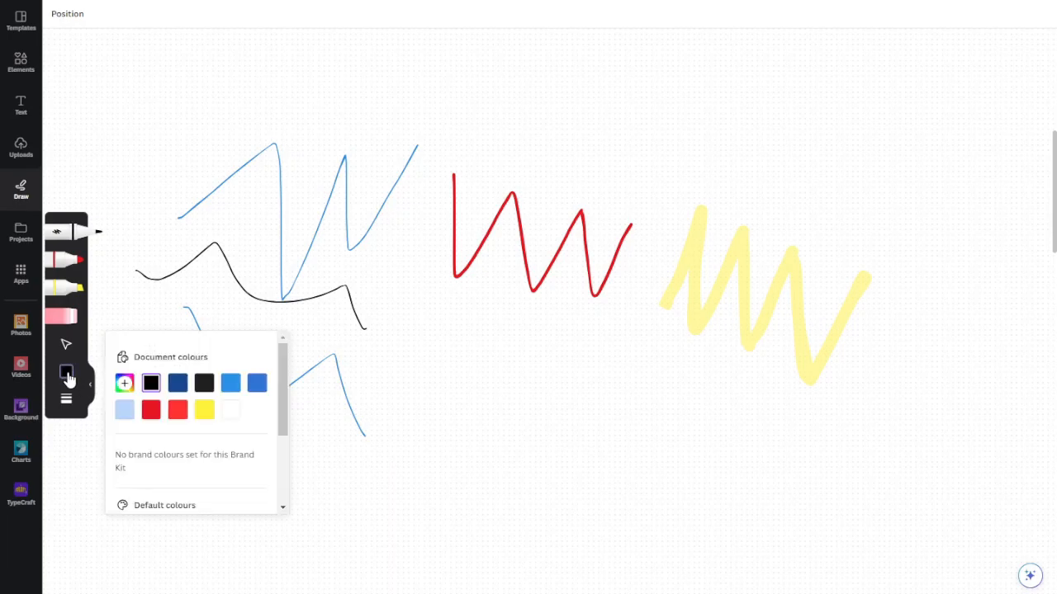
left_click(204, 383)
mouse_move(398, 336)
left_mouse_down()
mouse_move(431, 384)
mouse_move(525, 278)
mouse_move(429, 194)
mouse_move(659, 227)
mouse_move(664, 324)
left_mouse_up()
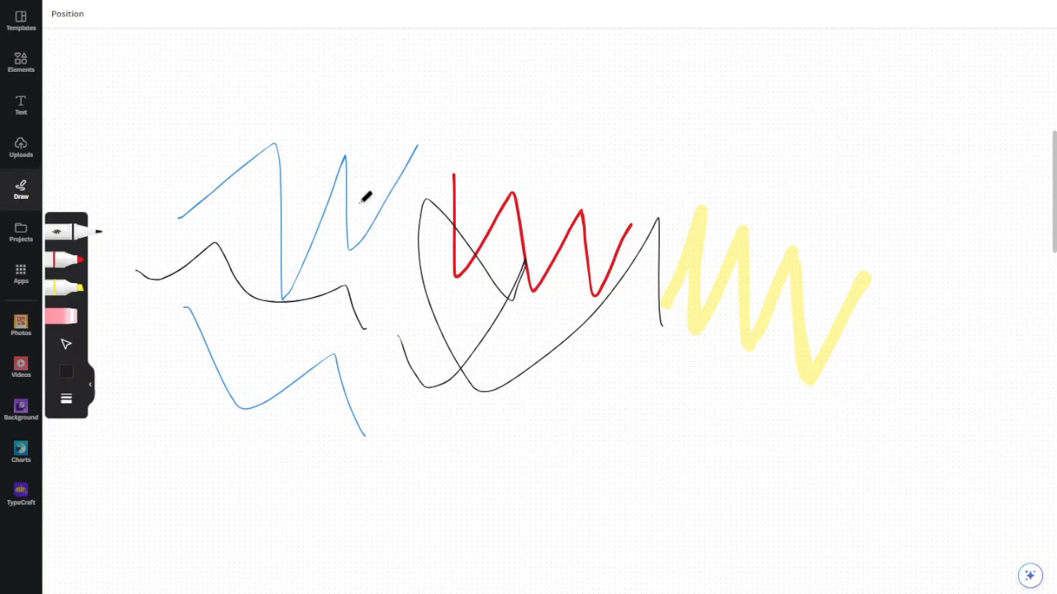
Try light blue and white for the pen, settle on black, and draw two strokes across the blue and red zigzags
left_click(66, 344)
left_click(295, 179)
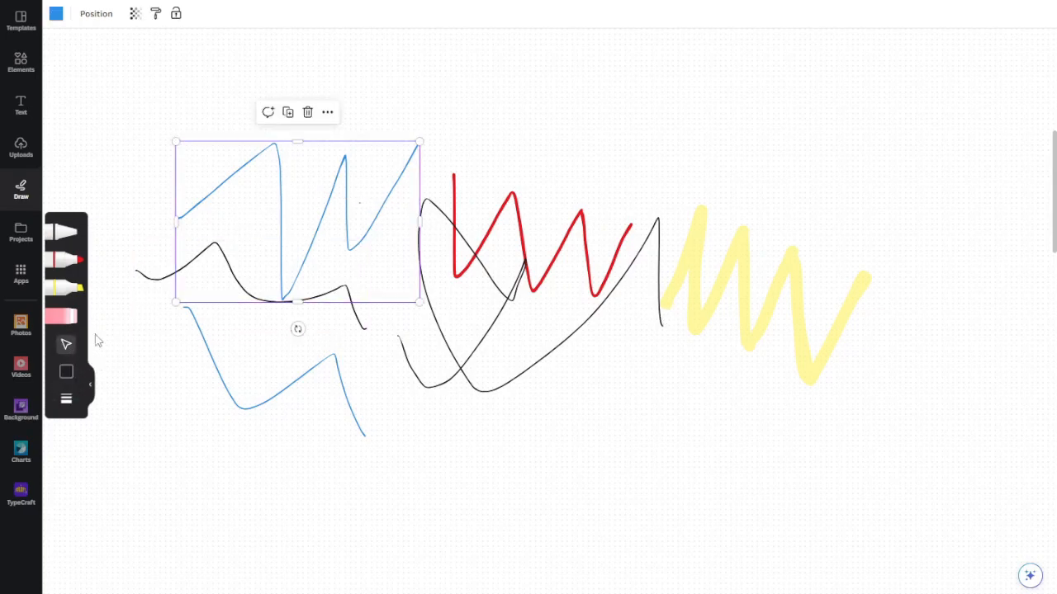
left_click(66, 372)
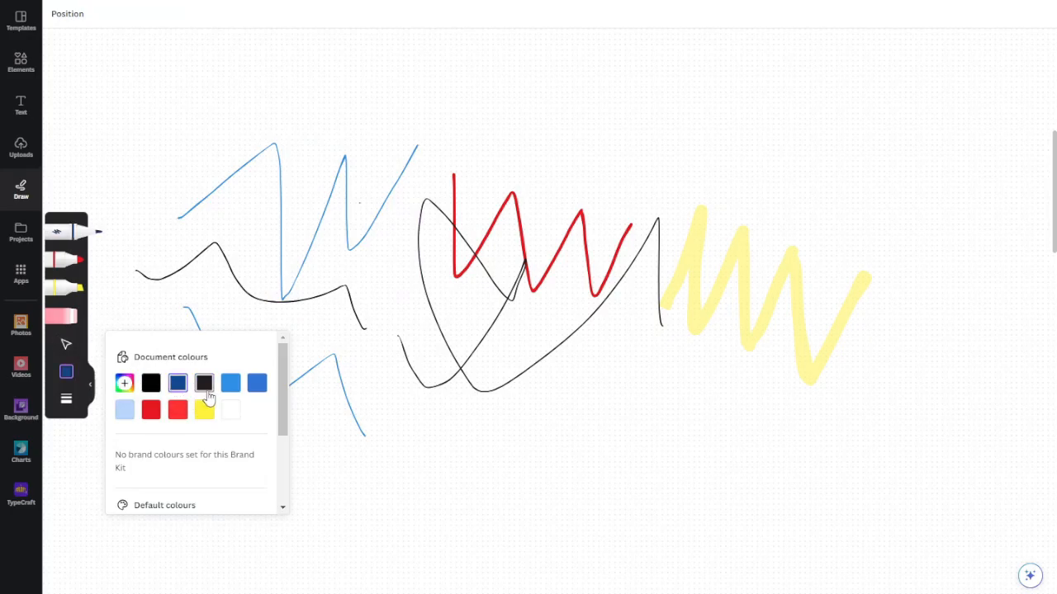
left_click(231, 385)
left_click(230, 411)
left_click(151, 382)
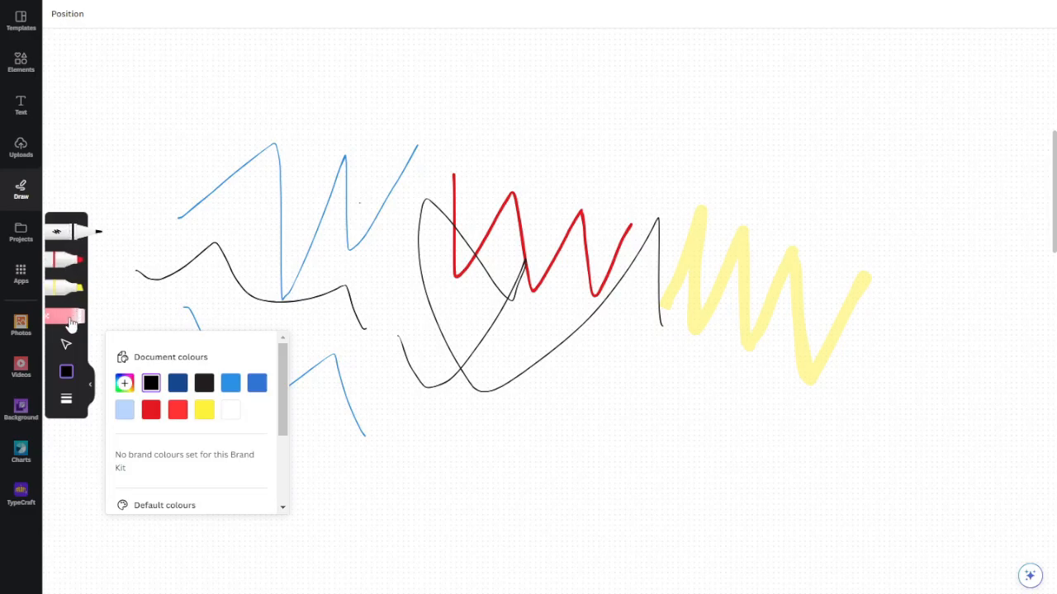
left_click_drag(216, 235, 347, 234)
mouse_move(358, 272)
left_mouse_down()
mouse_move(514, 178)
mouse_move(545, 204)
left_mouse_up()
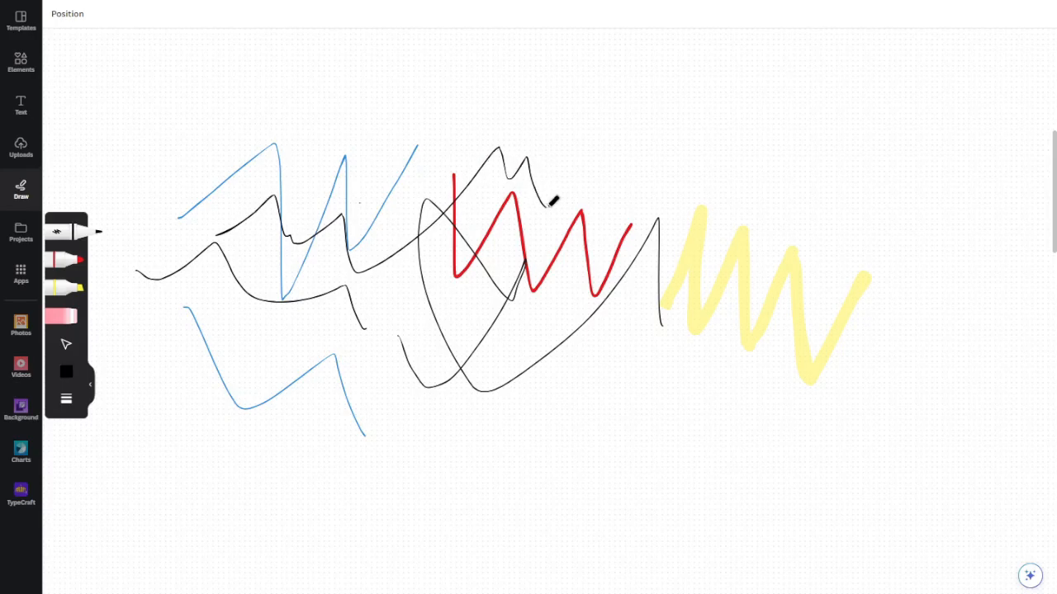
Erase all the coloured and black strokes from the whiteboard with the eraser
left_click(67, 324)
mouse_move(232, 229)
left_mouse_down()
mouse_move(394, 270)
mouse_move(491, 257)
mouse_move(518, 359)
mouse_move(234, 367)
left_mouse_up()
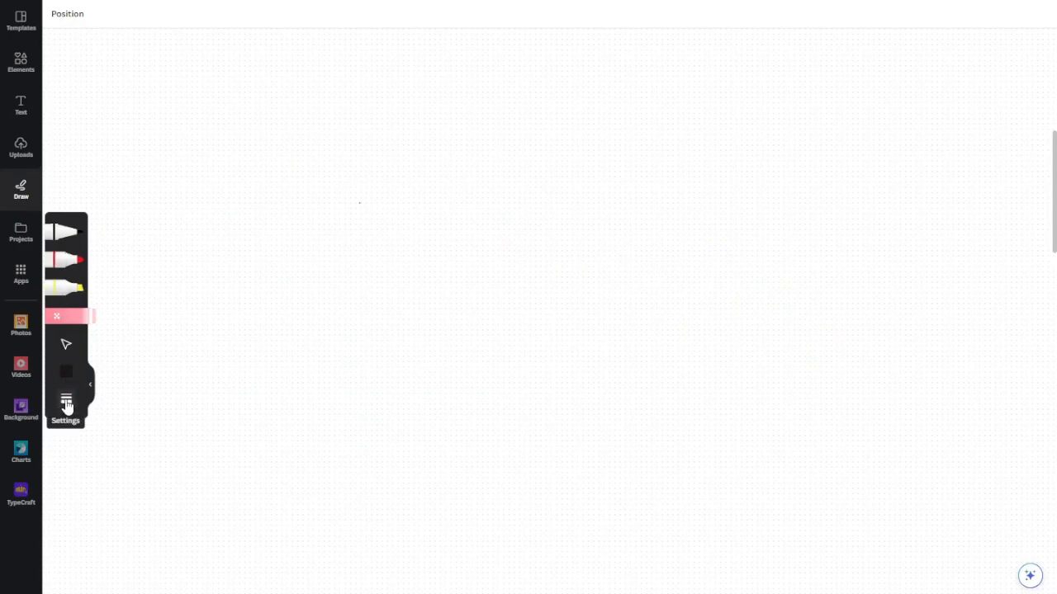
Set the stroke weight to the thinnest preset, 4, and draw a wavy black pen stroke
left_click(67, 404)
left_click(128, 423)
left_click(68, 232)
mouse_move(197, 197)
left_mouse_down()
mouse_move(459, 208)
mouse_move(492, 279)
left_mouse_up()
Draw two more black strokes below the thin one, using the medium preset weight and the thickest preset, 36
left_click(60, 404)
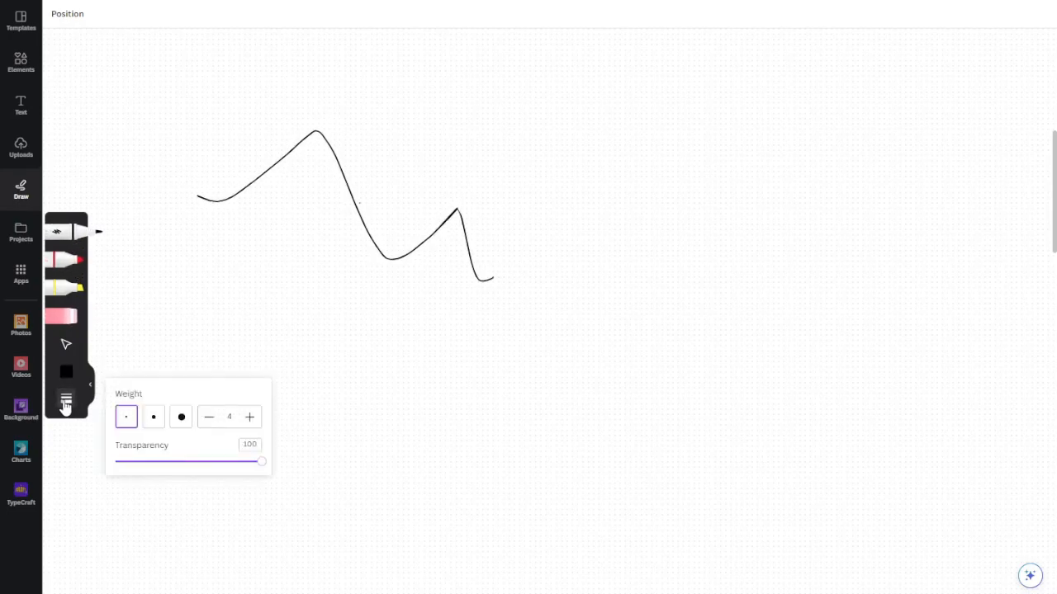
left_click(154, 416)
mouse_move(202, 303)
left_mouse_down()
mouse_move(276, 208)
mouse_move(420, 326)
left_mouse_up()
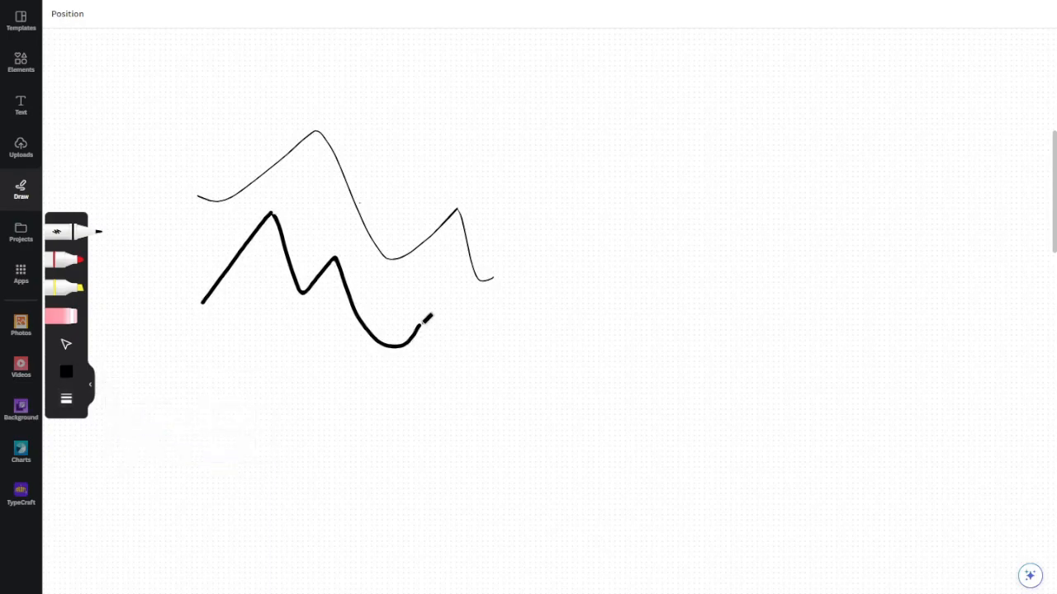
left_click(70, 403)
left_click(182, 416)
mouse_move(250, 357)
left_mouse_down()
mouse_move(327, 293)
mouse_move(519, 371)
left_mouse_up()
left_click_drag(574, 338, 619, 310)
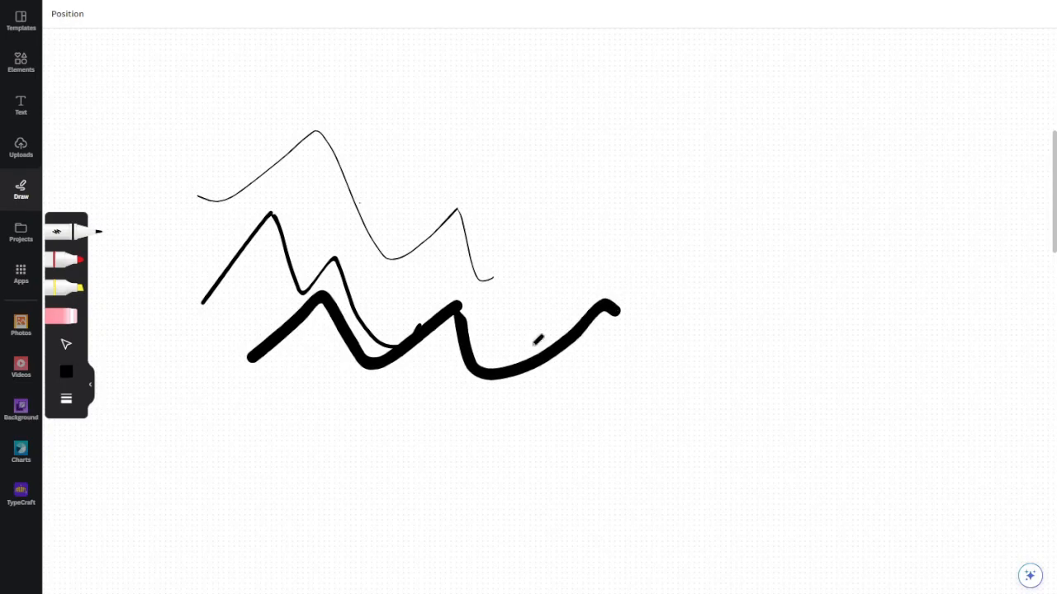
Draw a black stroke at a custom weight above 36, and another at weight 100
left_click(67, 402)
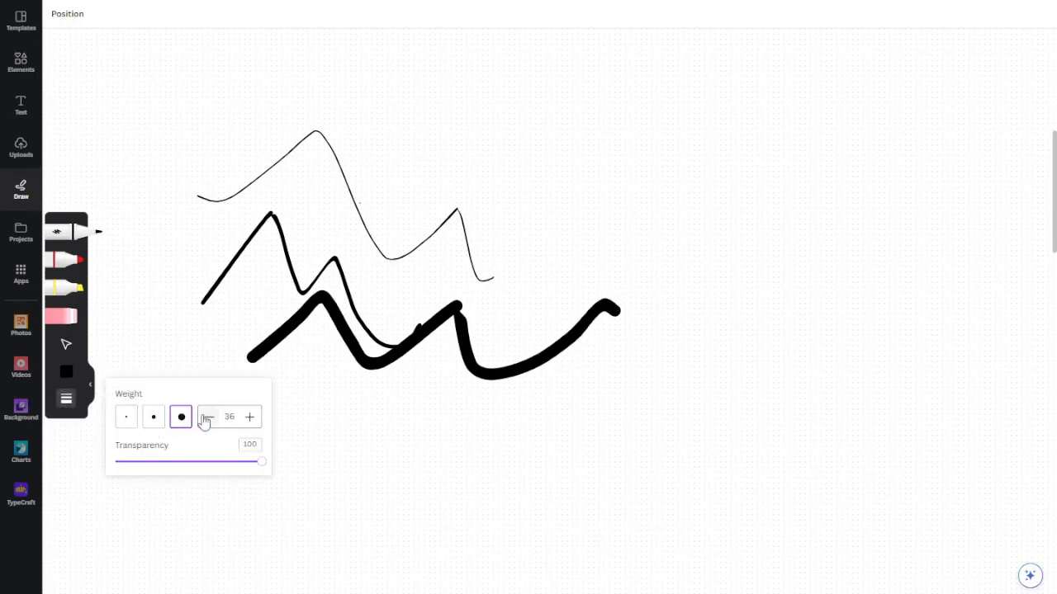
left_click(250, 417)
left_click(250, 418)
mouse_move(481, 450)
left_mouse_down()
mouse_move(534, 353)
mouse_move(578, 432)
mouse_move(634, 413)
mouse_move(753, 333)
mouse_move(828, 419)
left_mouse_up()
left_click(66, 399)
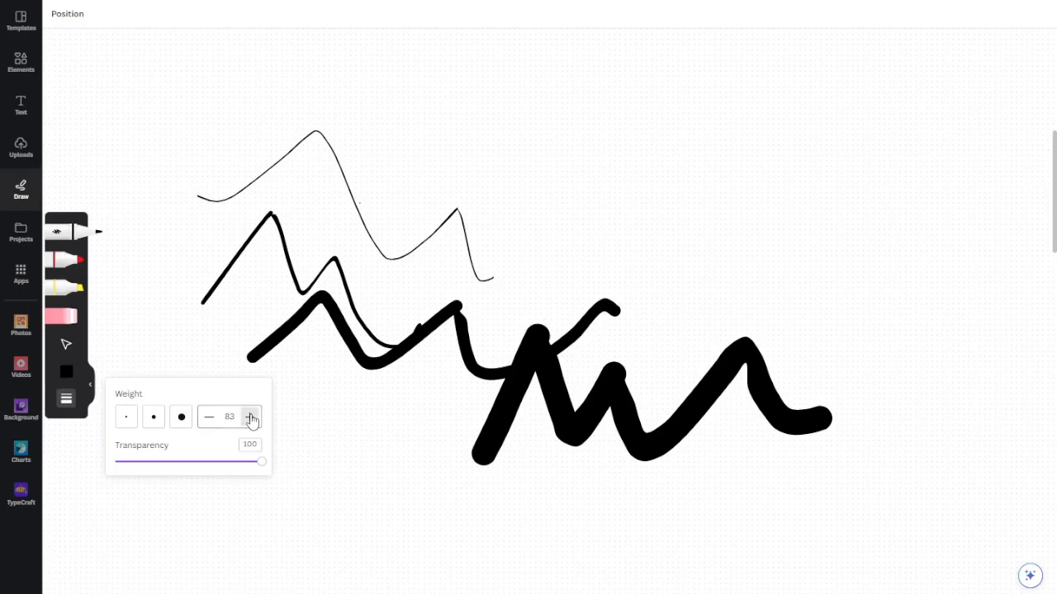
mouse_move(563, 64)
left_mouse_down()
mouse_move(569, 130)
mouse_move(786, 34)
mouse_move(883, 246)
left_mouse_up()
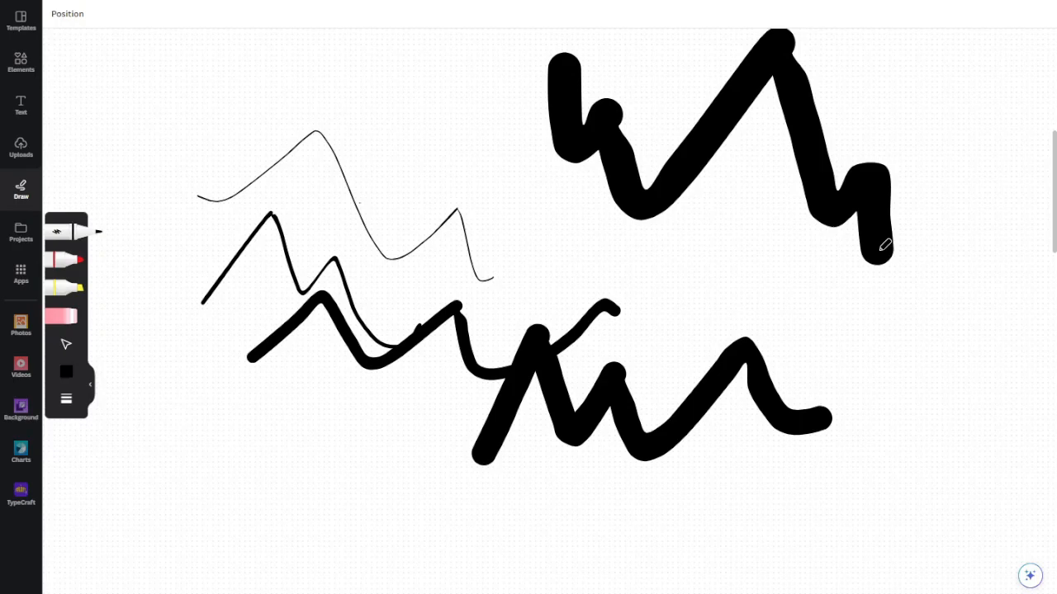
Set the pen transparency to 21 and draw two thick translucent strokes among the solid black ones
left_click(68, 401)
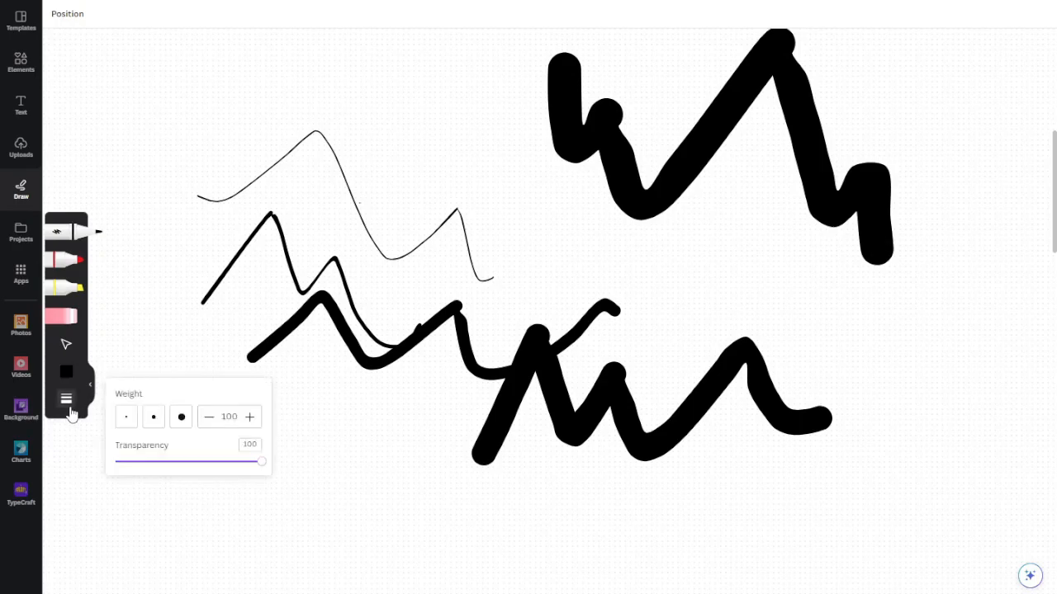
left_click_drag(254, 467, 146, 470)
mouse_move(216, 520)
left_mouse_down()
mouse_move(285, 440)
mouse_move(297, 485)
mouse_move(335, 434)
mouse_move(401, 422)
mouse_move(435, 459)
mouse_move(514, 453)
mouse_move(573, 373)
mouse_move(680, 381)
mouse_move(719, 354)
left_mouse_up()
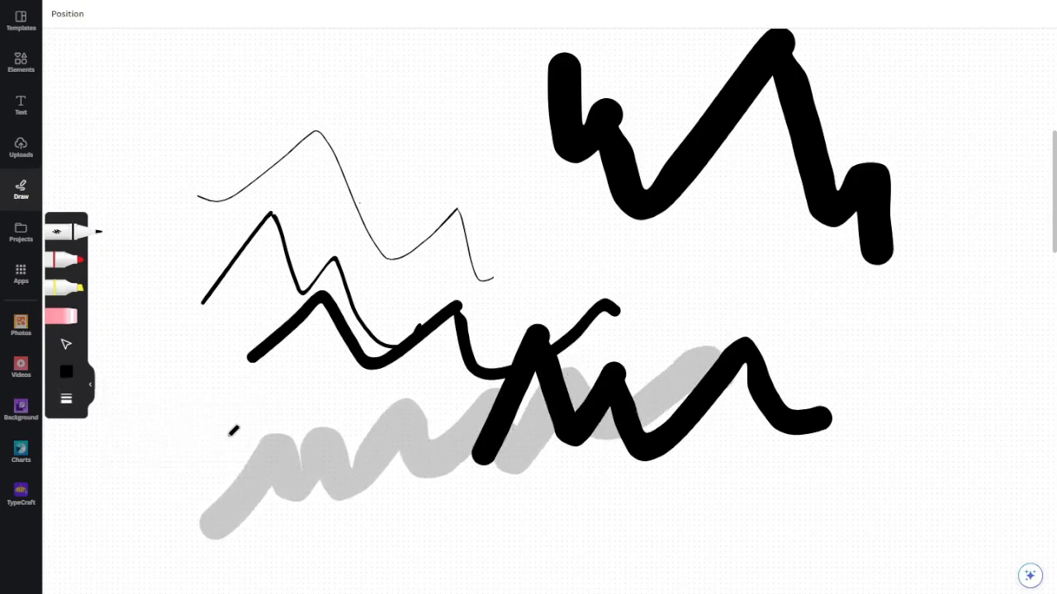
left_click(66, 401)
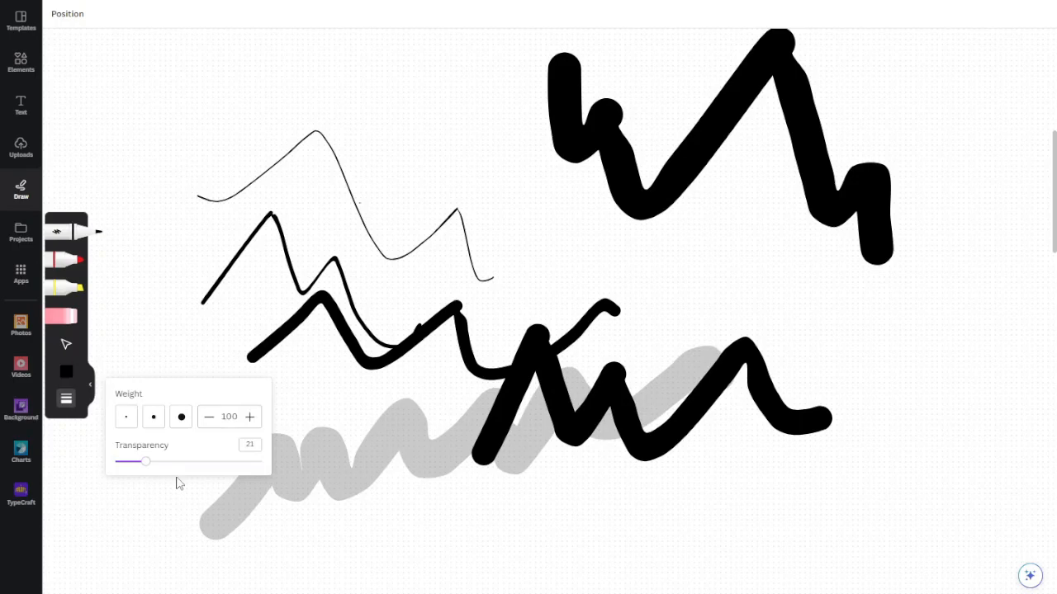
mouse_move(360, 237)
left_mouse_down()
mouse_move(512, 175)
mouse_move(621, 235)
mouse_move(670, 280)
left_mouse_up()
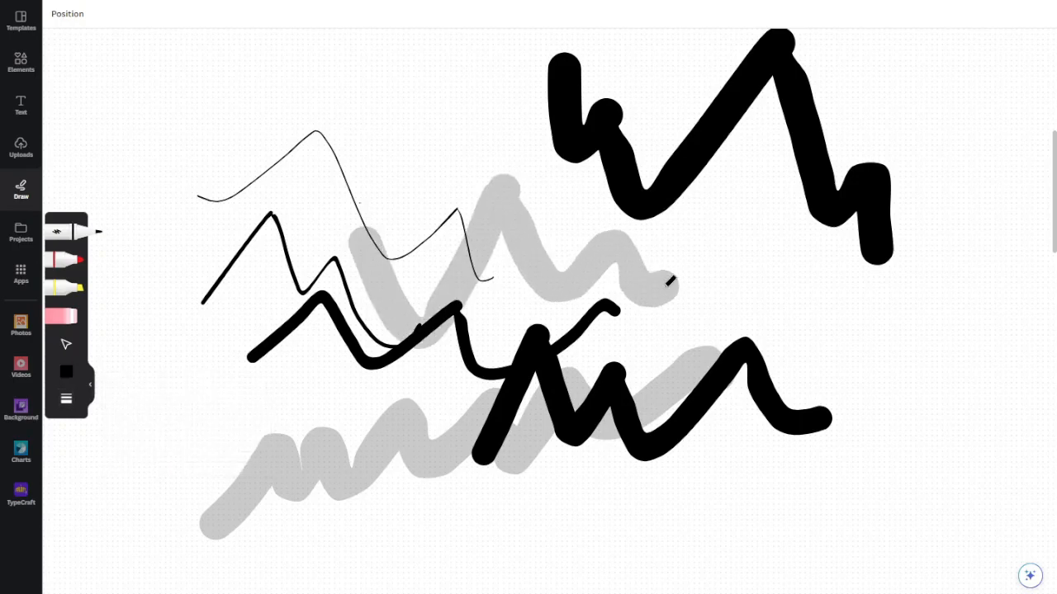
Erase all the solid and translucent black strokes from the whiteboard
left_click(62, 316)
mouse_move(276, 135)
left_mouse_down()
mouse_move(526, 149)
mouse_move(539, 299)
mouse_move(628, 66)
left_mouse_up()
left_click_drag(556, 342, 528, 416)
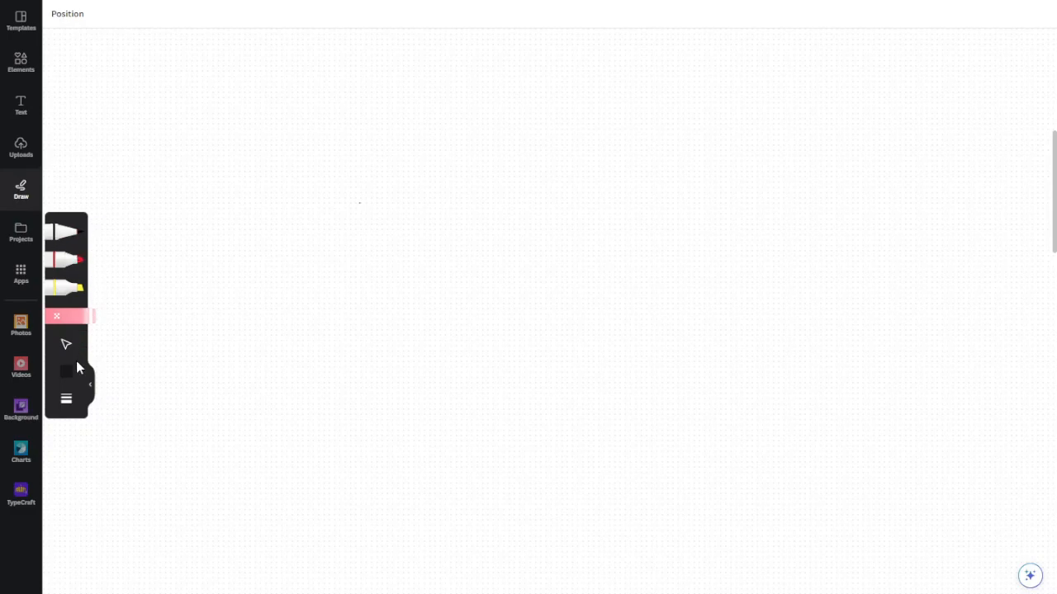
Draw a short thick translucent squiggle with the black pen, and set the stroke weight to 4
left_click(89, 230)
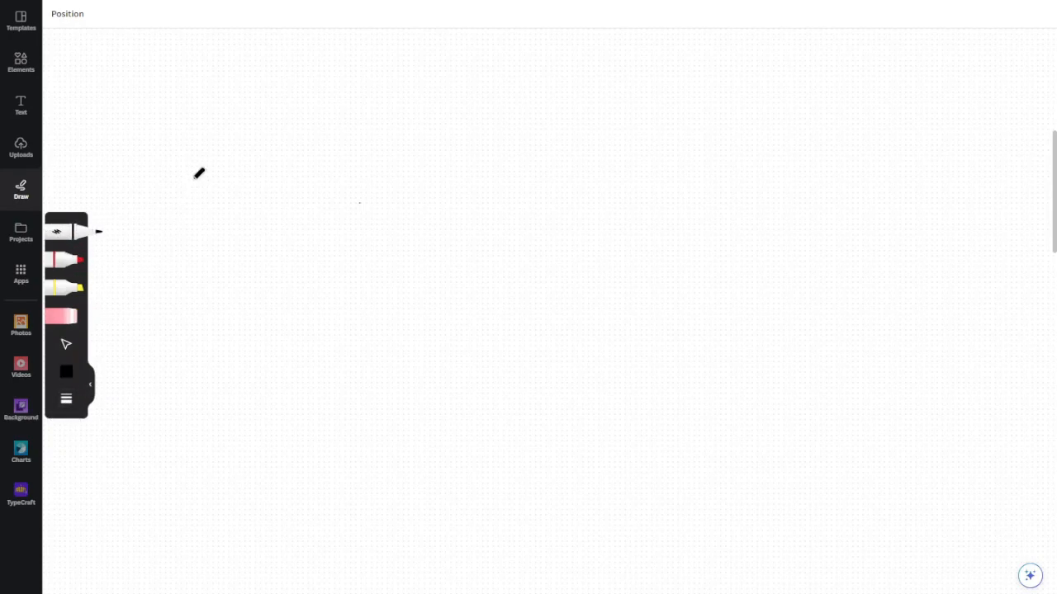
mouse_move(218, 167)
left_mouse_down()
mouse_move(221, 251)
mouse_move(290, 186)
mouse_move(307, 234)
left_mouse_up()
left_click(66, 399)
left_click(125, 418)
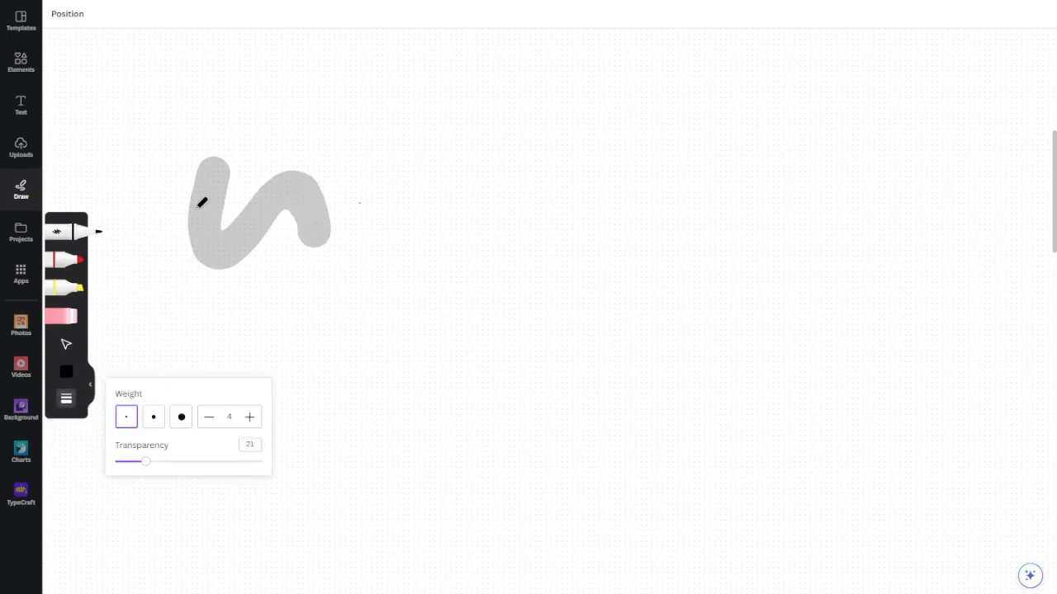
left_click(221, 213)
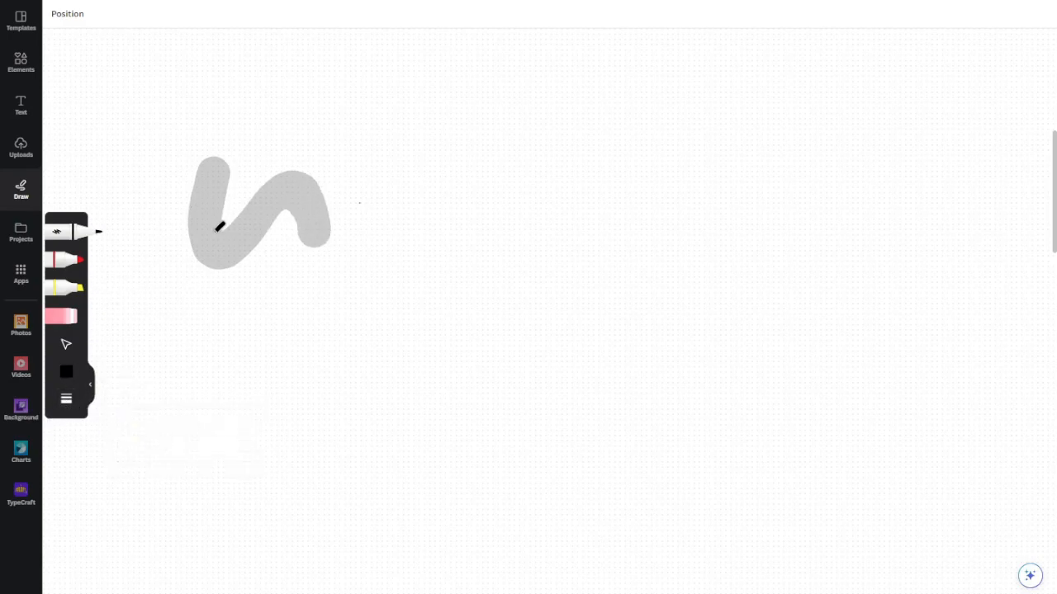
Select the thick translucent squiggle and delete it
left_click(65, 344)
left_click(331, 195)
key("Delete")
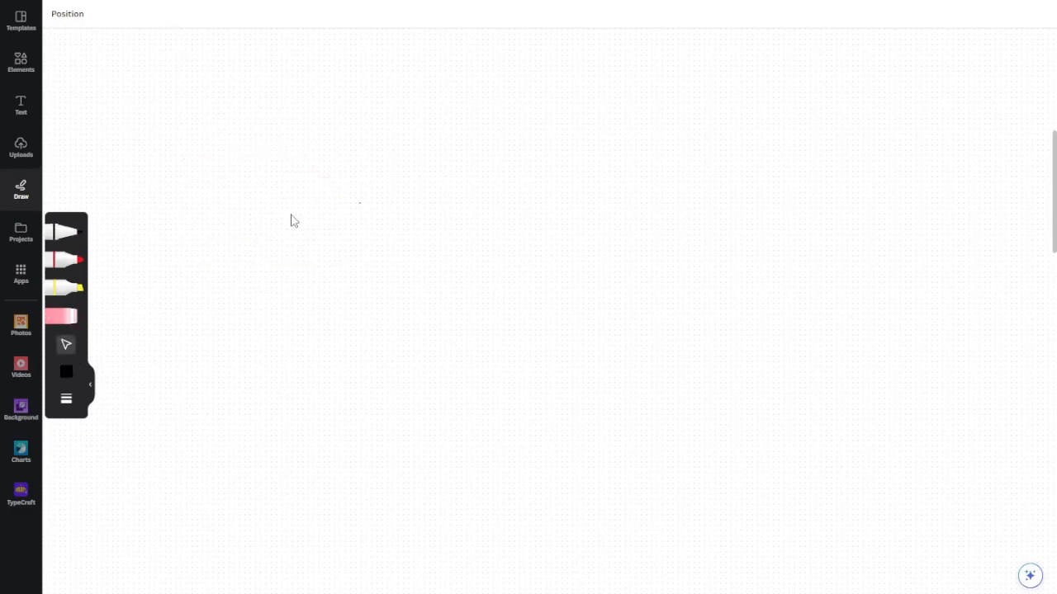
Draw a thin translucent zigzag with the black pen on the empty whiteboard
left_click(72, 240)
left_click_drag(217, 195, 290, 227)
left_click_drag(297, 268, 341, 263)
Set the pen transparency to 100 and draw two thin solid black zigzags beside the translucent one
left_click(67, 398)
left_click_drag(140, 462, 292, 465)
mouse_move(300, 227)
left_mouse_down()
mouse_move(317, 261)
mouse_move(378, 223)
mouse_move(465, 258)
mouse_move(504, 294)
mouse_move(562, 271)
left_mouse_up()
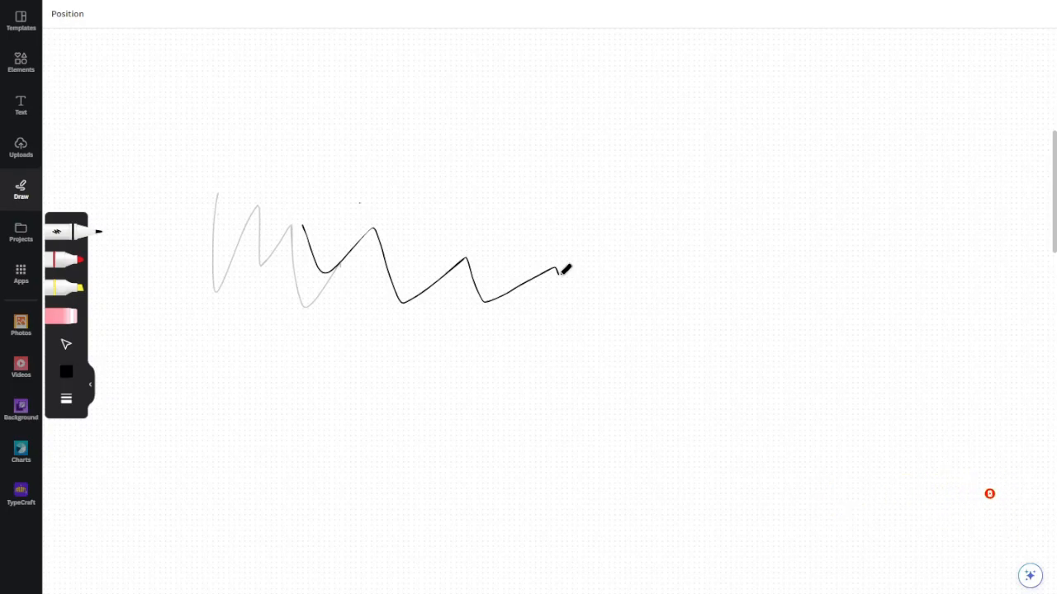
scroll(303, 268, "up", 5)
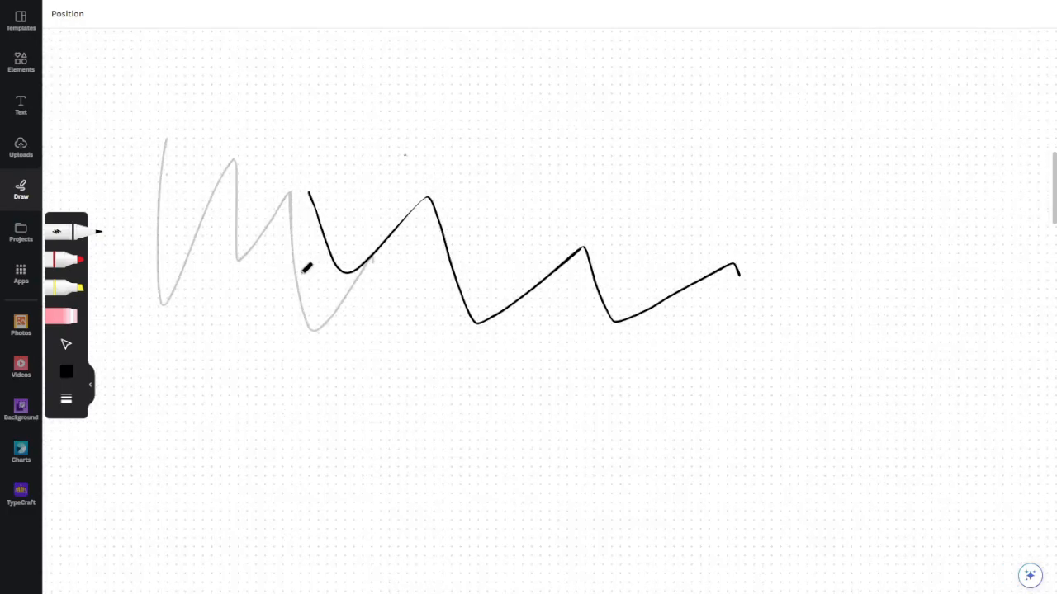
scroll(307, 268, "down", 5)
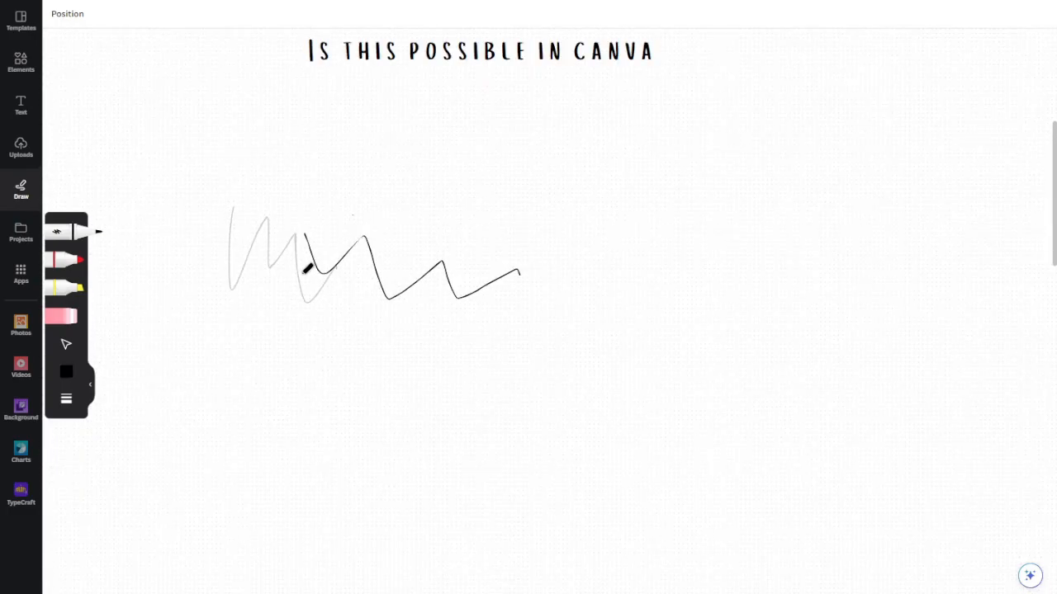
mouse_move(466, 218)
left_mouse_down()
mouse_move(545, 169)
mouse_move(690, 266)
mouse_move(701, 259)
left_mouse_up()
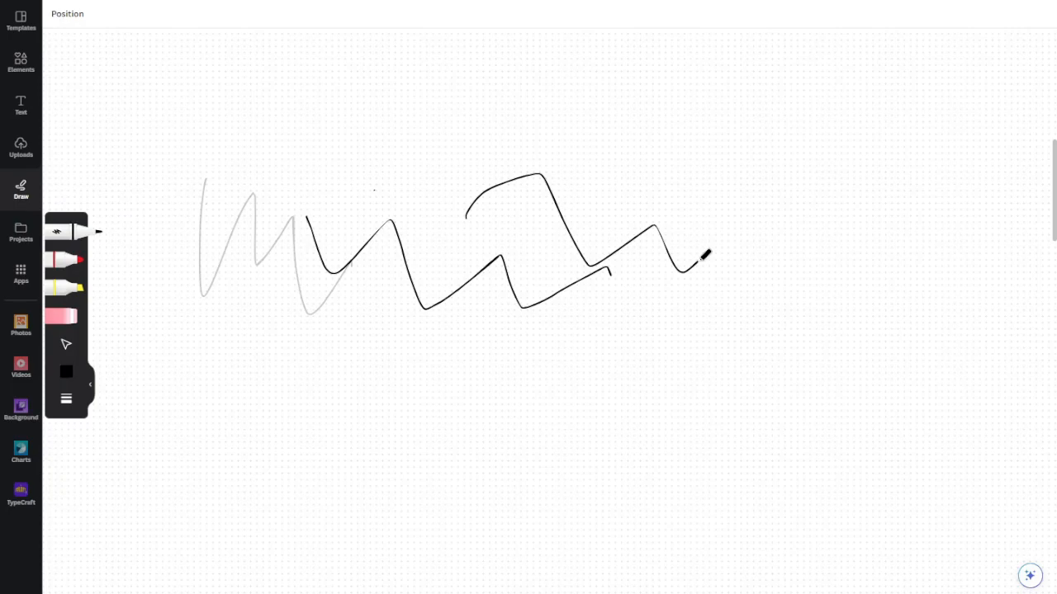
Erase the translucent zigzag and both solid black zigzags with the eraser
left_click(66, 316)
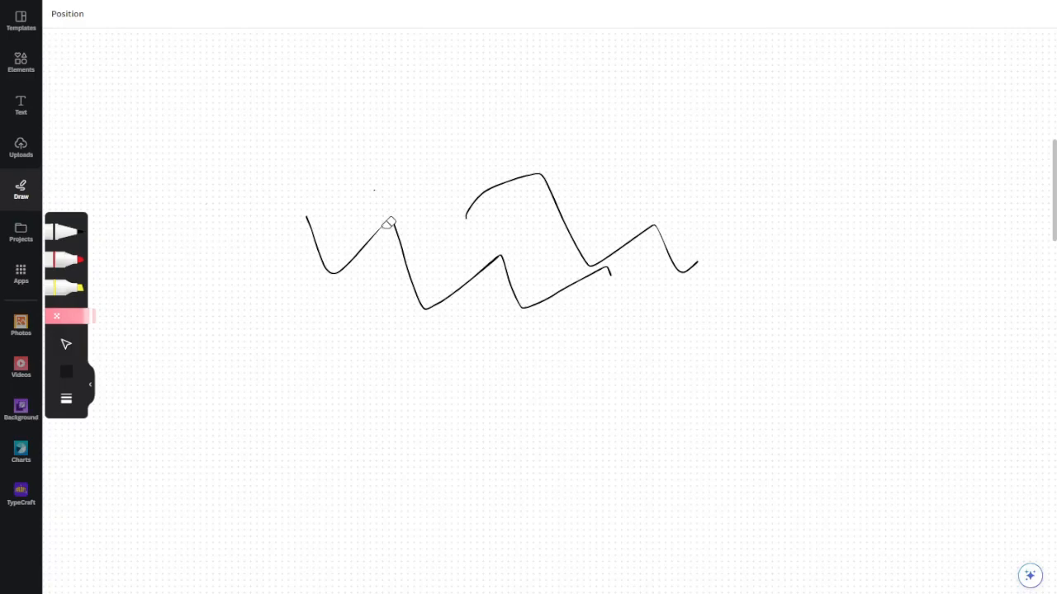
left_click(492, 188)
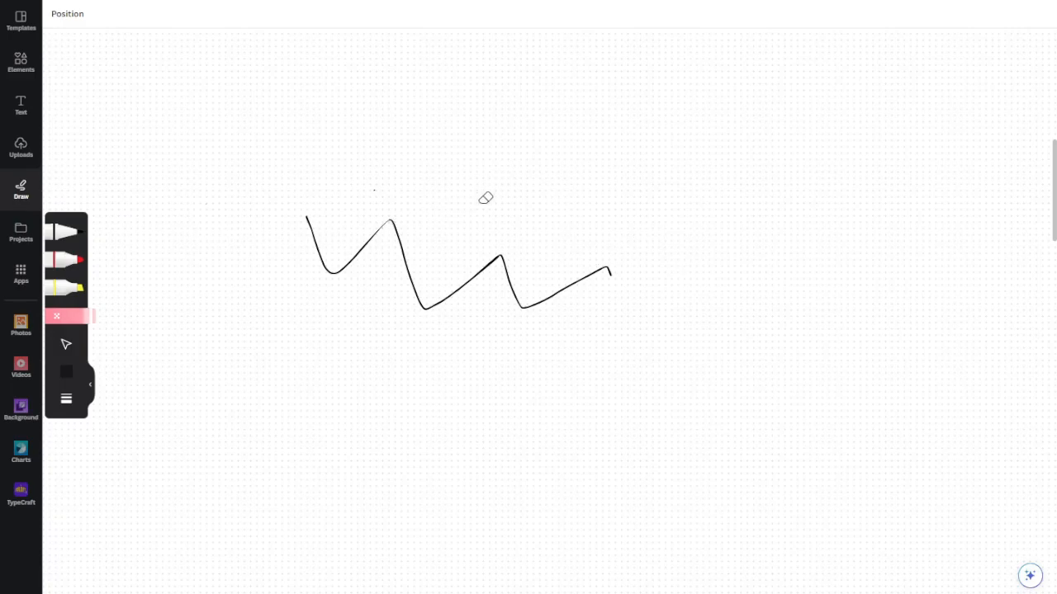
left_click(444, 300)
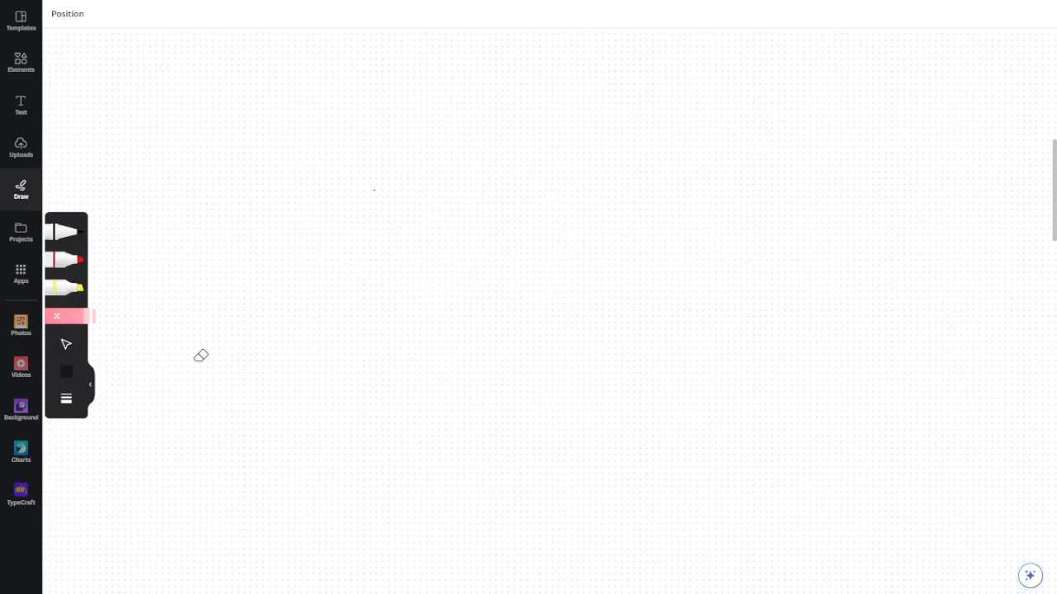
Draw a flower with the black pen on the empty whiteboard: five petals, a centre, a long stem and a jagged leaf
left_click(66, 344)
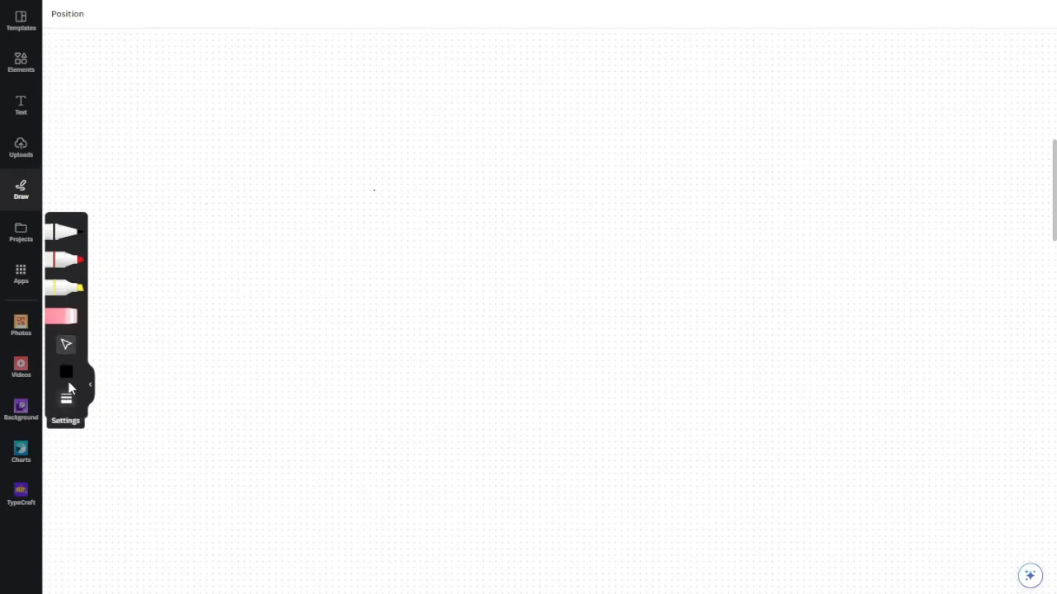
left_click(66, 232)
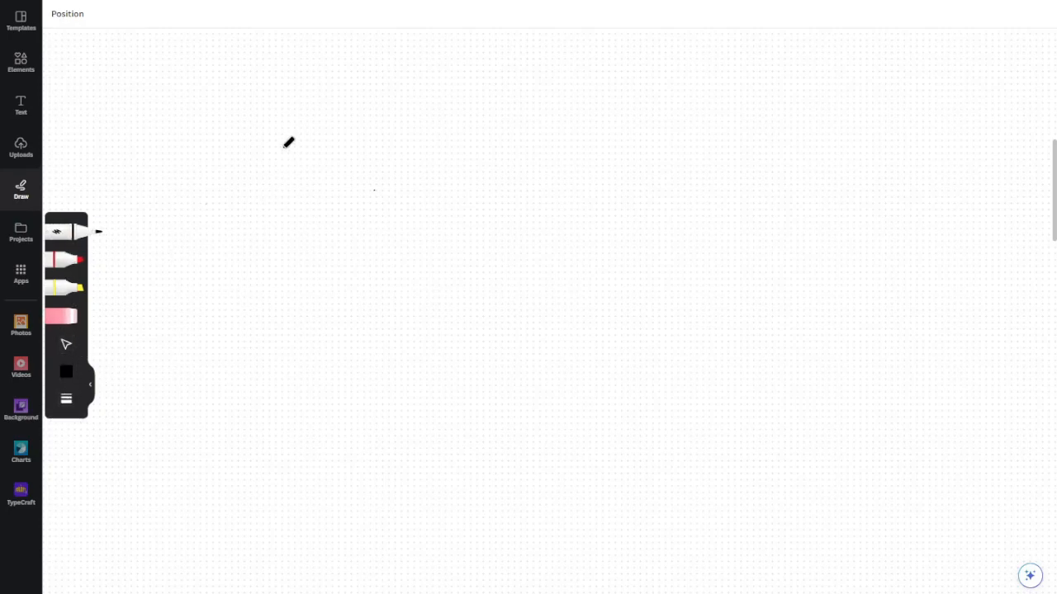
mouse_move(433, 246)
left_mouse_down()
mouse_move(466, 243)
mouse_move(467, 265)
mouse_move(448, 237)
left_mouse_up()
mouse_move(495, 225)
left_mouse_down()
mouse_move(533, 275)
mouse_move(507, 299)
mouse_move(491, 285)
mouse_move(465, 326)
mouse_move(446, 289)
mouse_move(395, 283)
mouse_move(393, 249)
mouse_move(422, 251)
mouse_move(413, 212)
mouse_move(437, 191)
mouse_move(467, 220)
left_mouse_up()
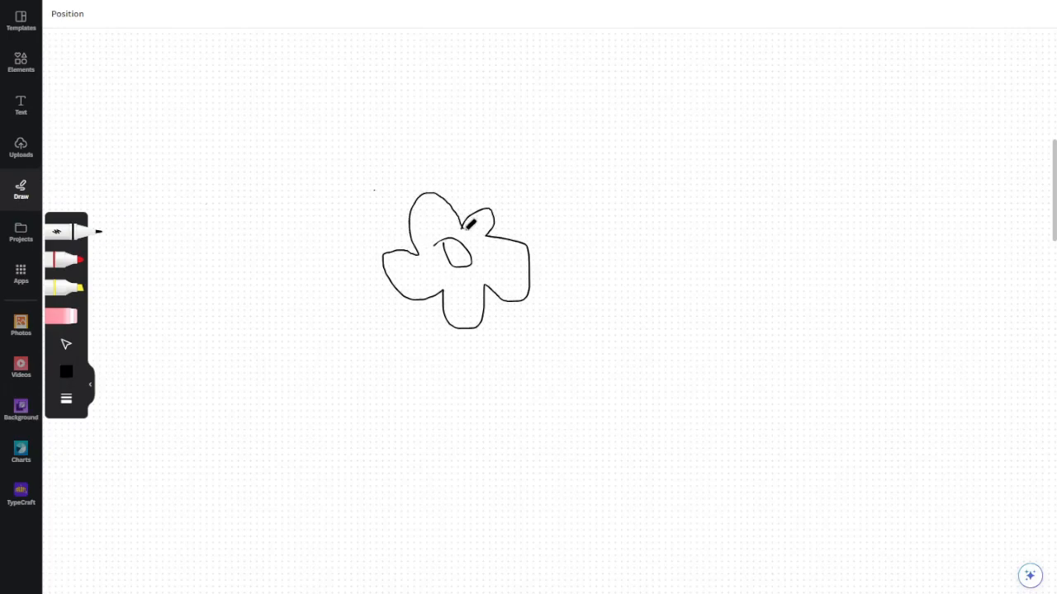
left_click_drag(484, 290, 493, 421)
mouse_move(486, 284)
left_mouse_down()
mouse_move(502, 436)
mouse_move(535, 310)
mouse_move(539, 336)
mouse_move(565, 298)
mouse_move(565, 319)
mouse_move(579, 314)
mouse_move(567, 349)
mouse_move(532, 362)
mouse_move(566, 318)
left_mouse_up()
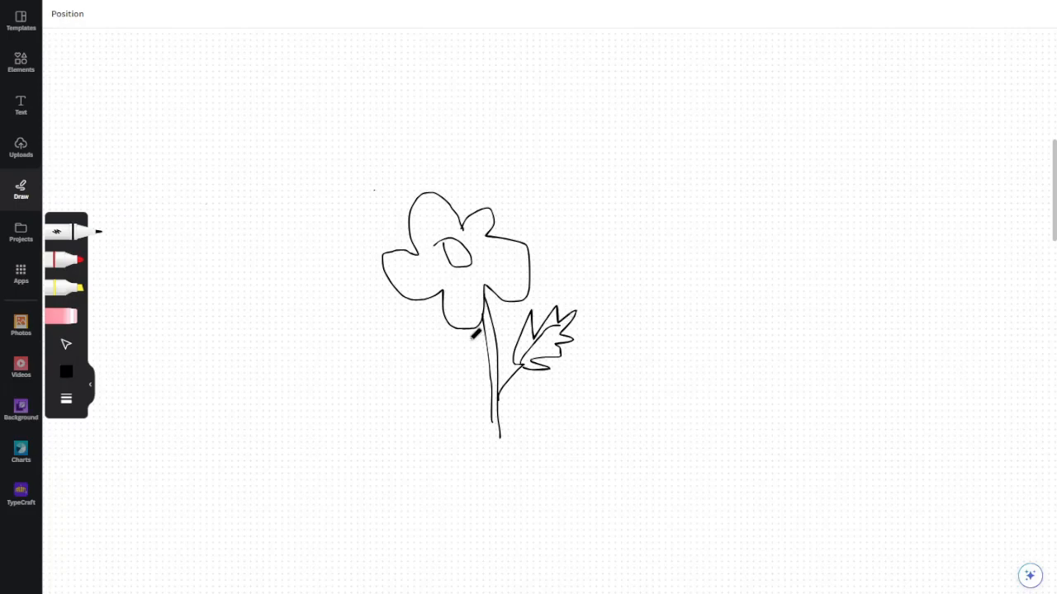
left_click(734, 152)
Open the design's download options and examine the available file types, keeping PNG selected
left_click(1028, 4)
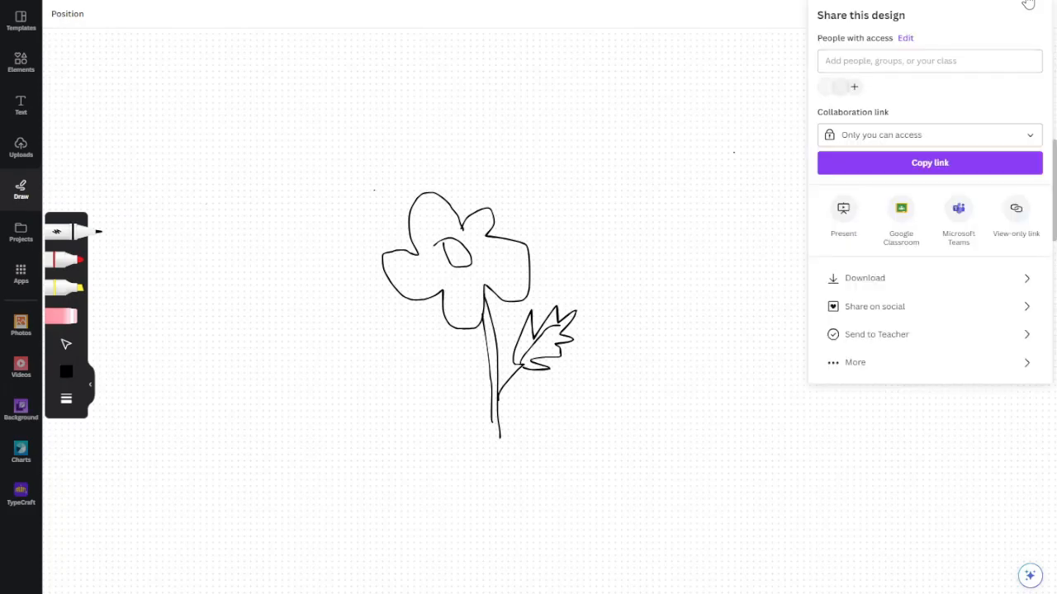
left_click(915, 262)
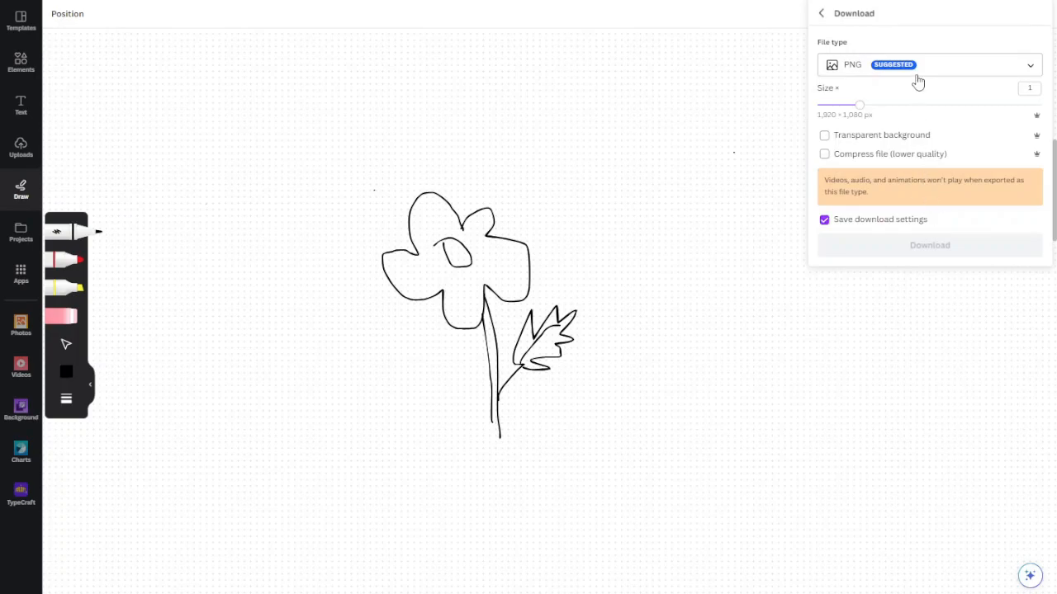
left_click(915, 78)
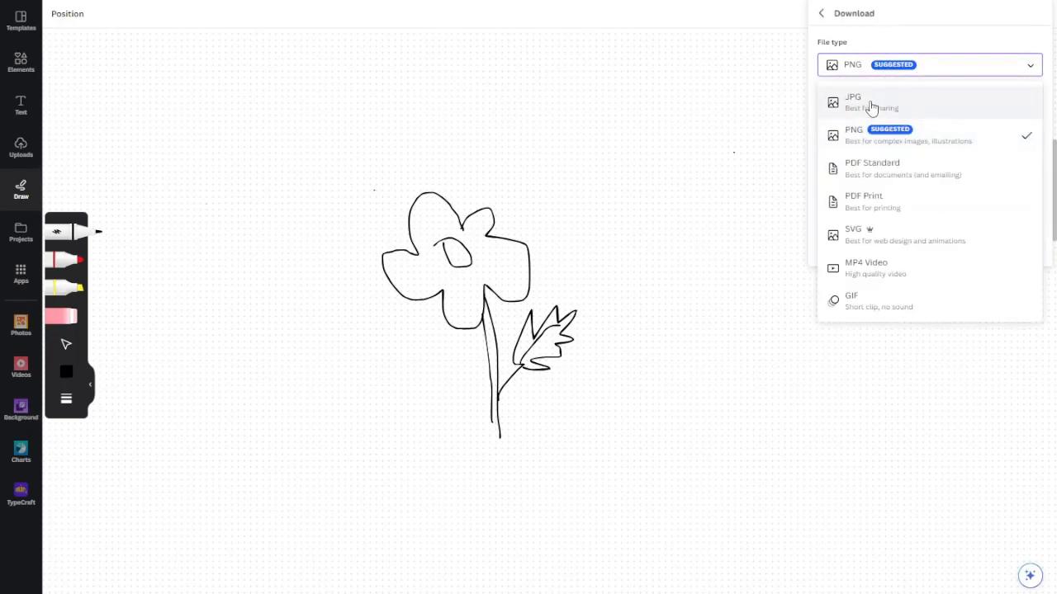
key("Escape")
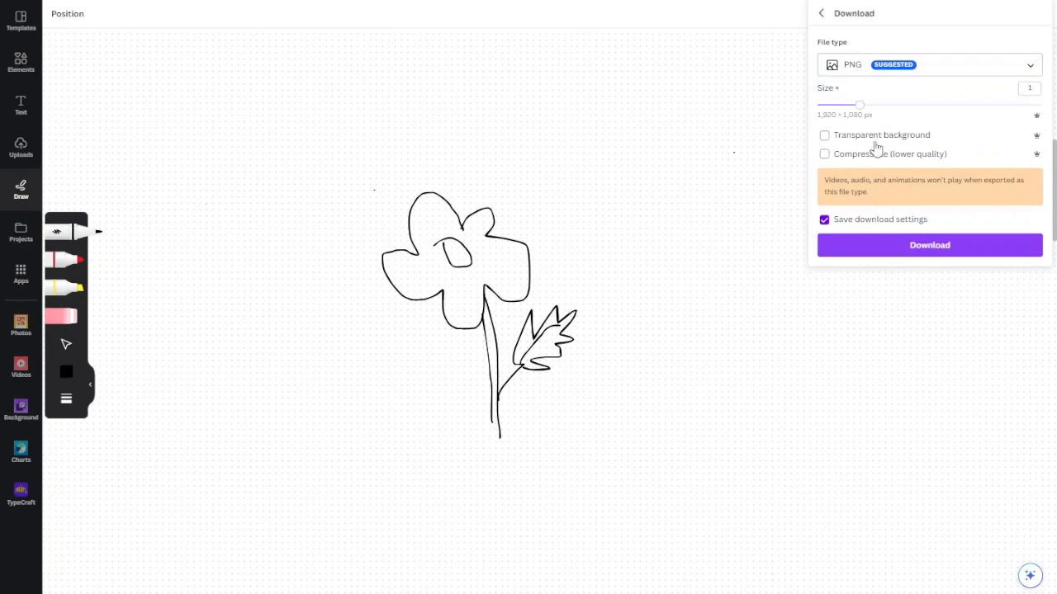
left_click(875, 75)
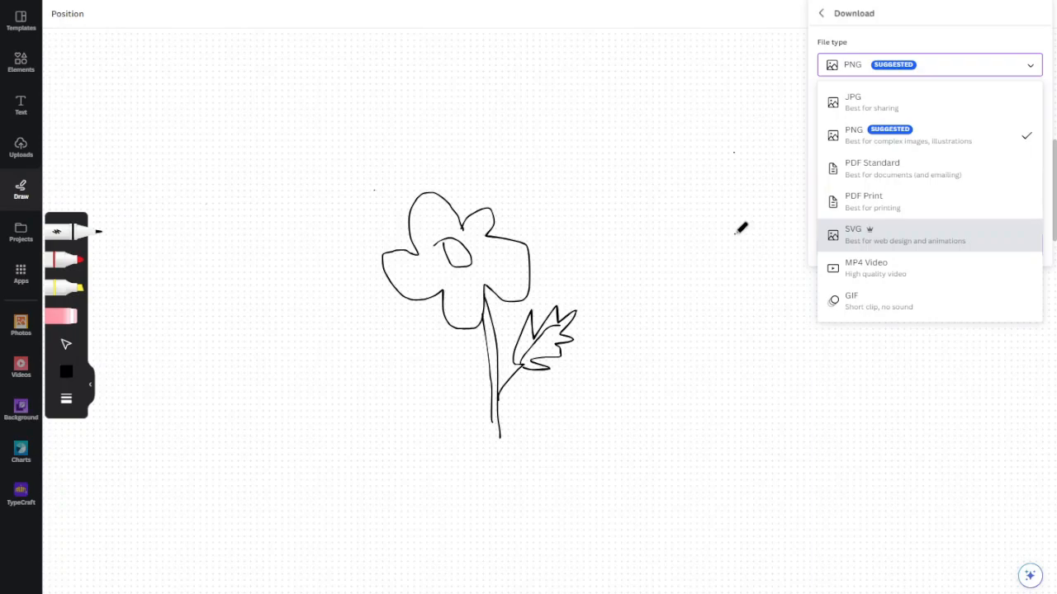
left_click(905, 40)
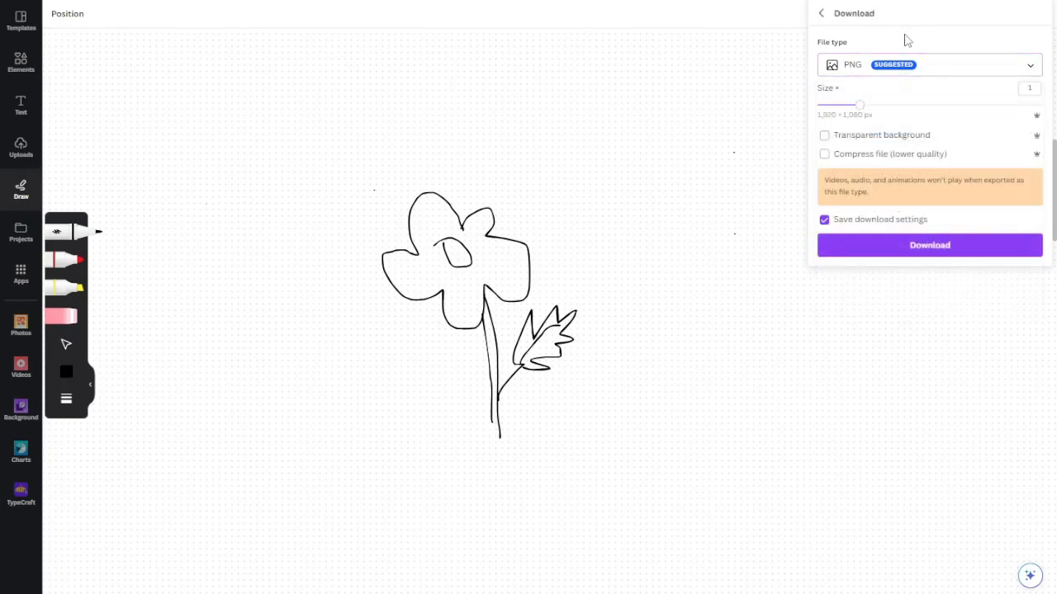
Close the download options and erase the flower's petals, centre, main stem and leaf with the eraser
left_click(62, 320)
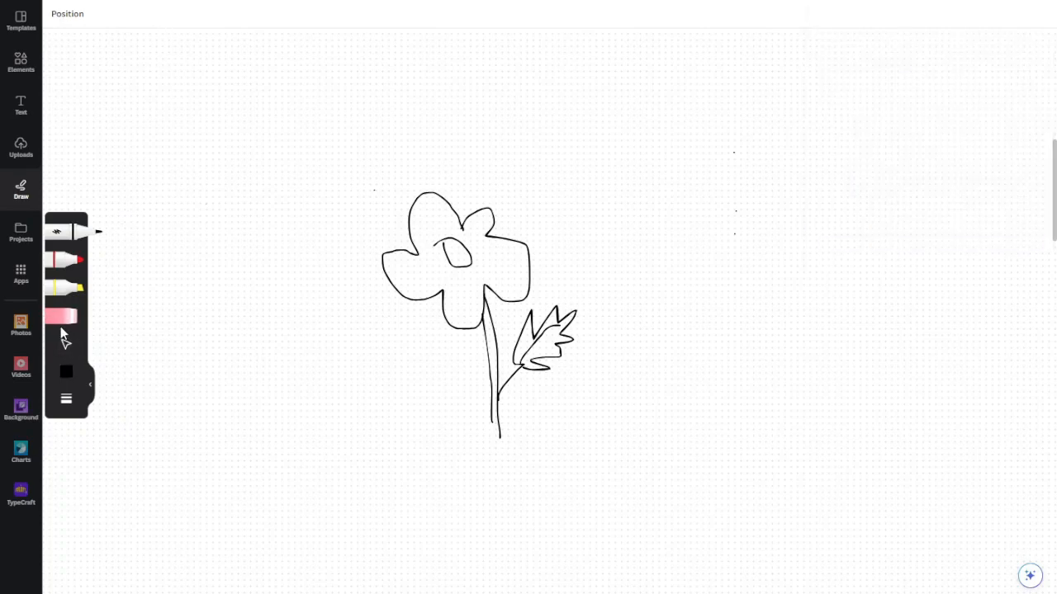
mouse_move(158, 340)
left_mouse_down()
mouse_move(477, 310)
mouse_move(530, 364)
left_mouse_up()
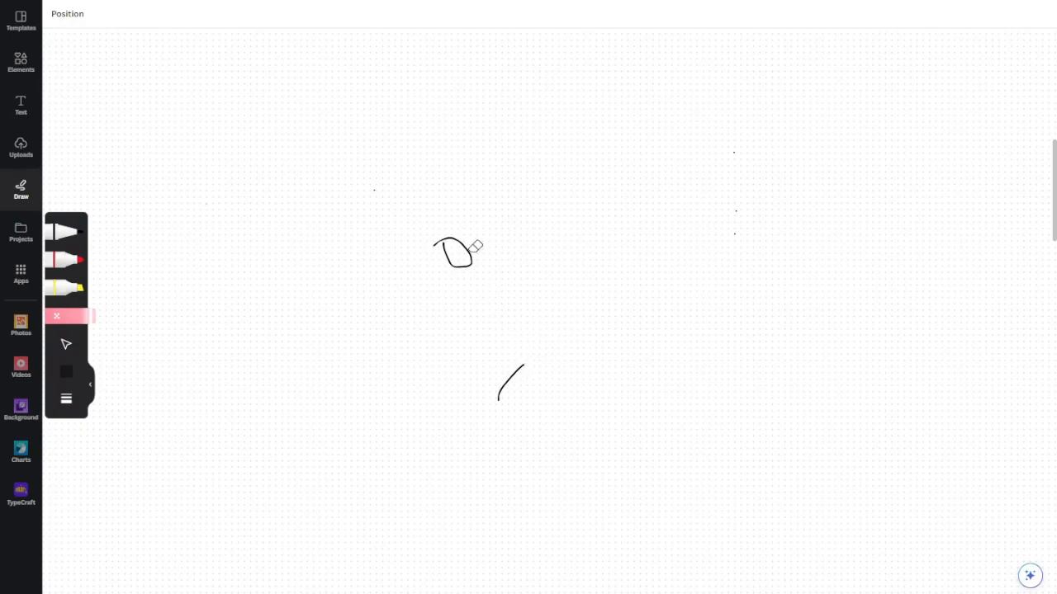
left_click_drag(468, 248, 383, 189)
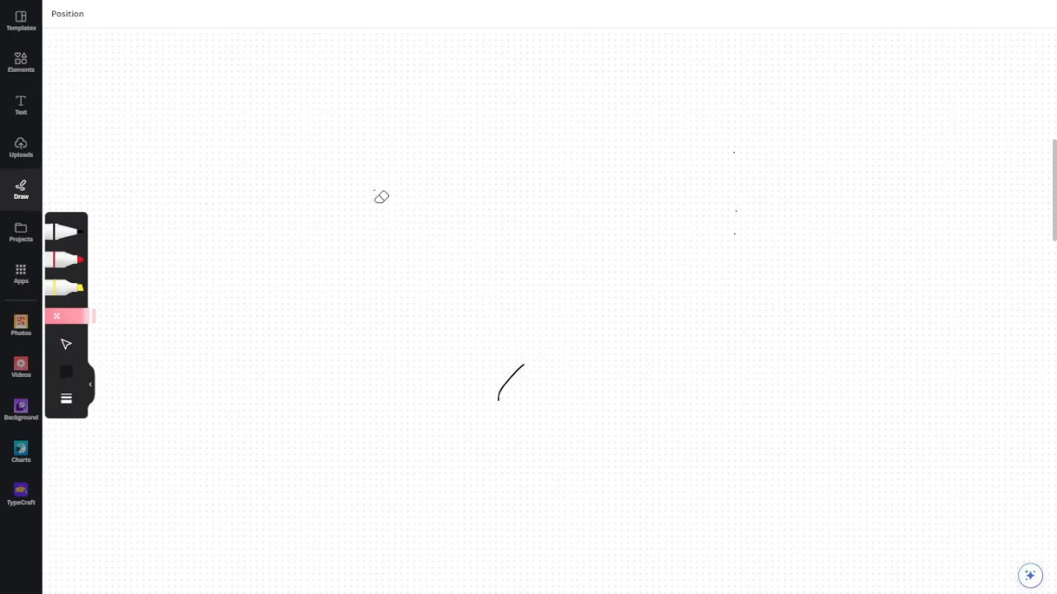